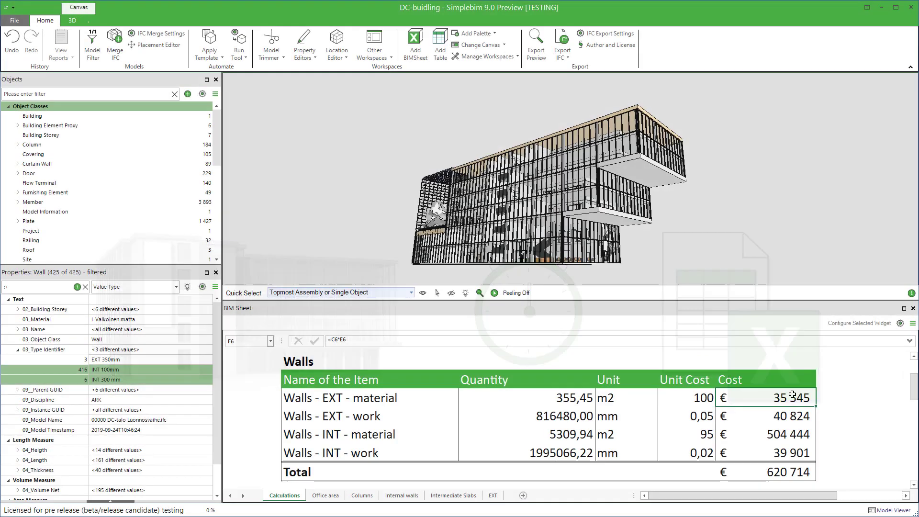
# Isolate the walls behind the EXT work cost (F7), INT material cost (F8) and walls total (F10).
pyautogui.click(803, 416)
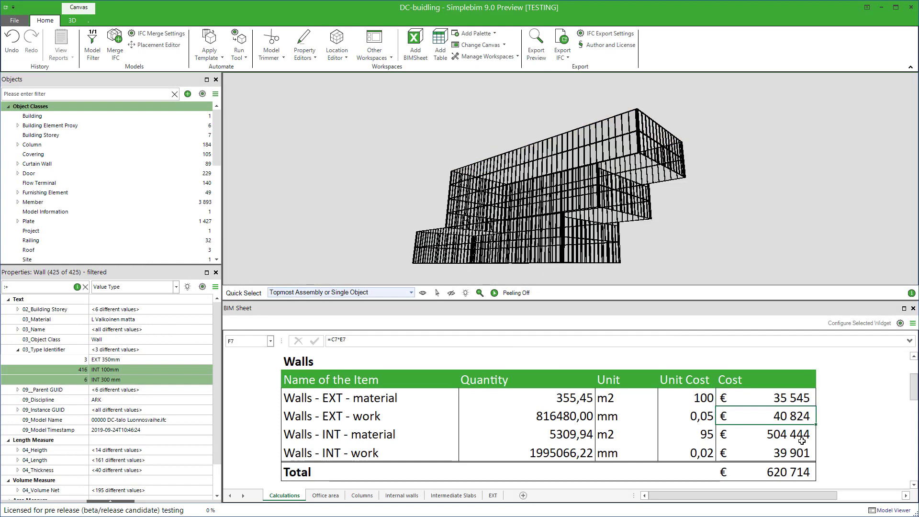
pyautogui.click(801, 439)
pyautogui.click(798, 473)
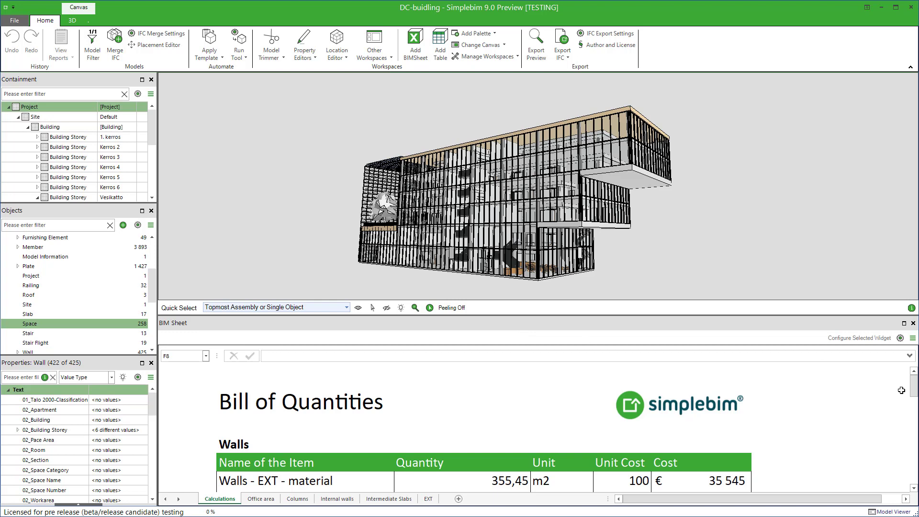
# Scroll the BIM Sheet and orbit the DC-building_3 model to a lower viewing angle.
pyautogui.moveTo(916, 392)
pyautogui.mouseDown()
pyautogui.moveTo(907, 485)
pyautogui.moveTo(912, 383)
pyautogui.mouseUp()
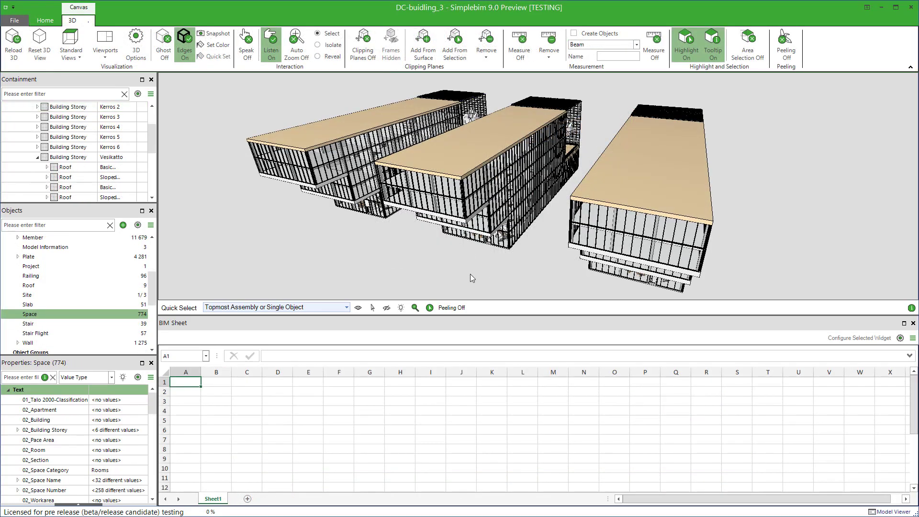
pyautogui.moveTo(497, 217); pyautogui.dragTo(499, 200)
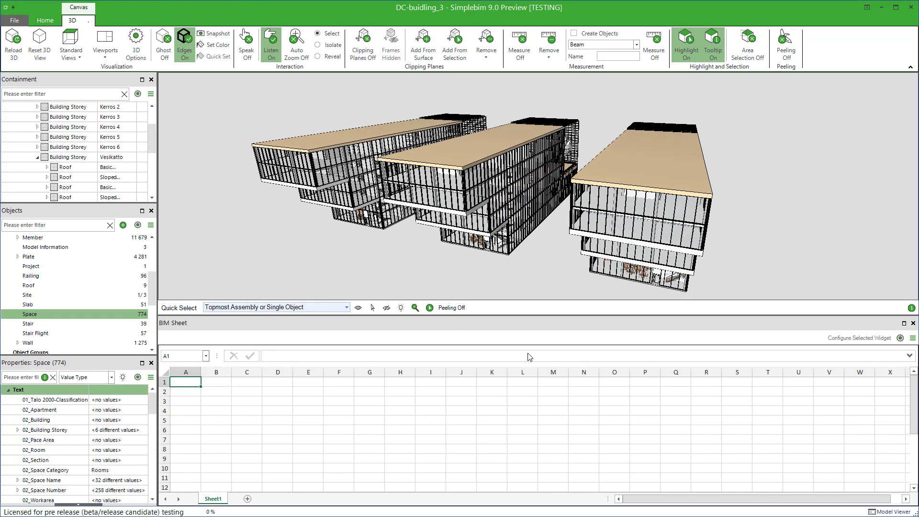
# Load MyExistingCalculationBIMSheetForReuse.xlsx into the BIM Sheet for DC-building_3.
pyautogui.click(913, 338)
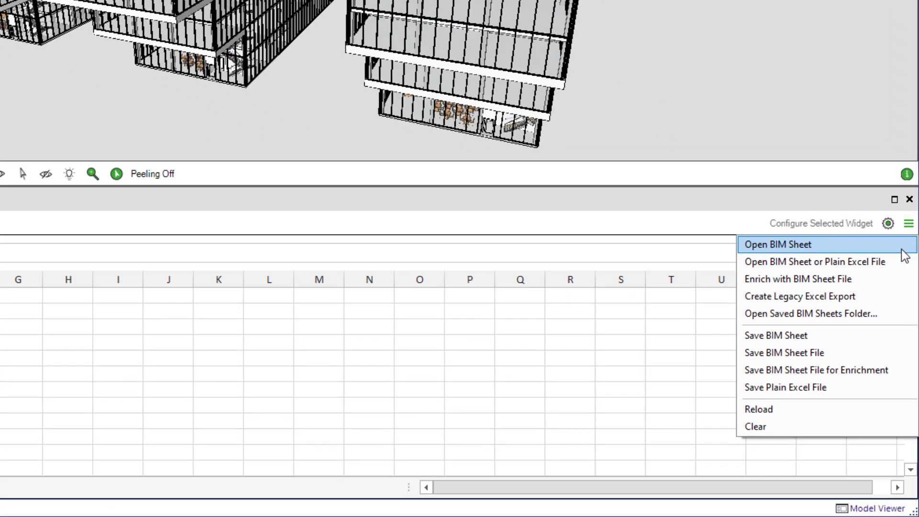
pyautogui.click(896, 263)
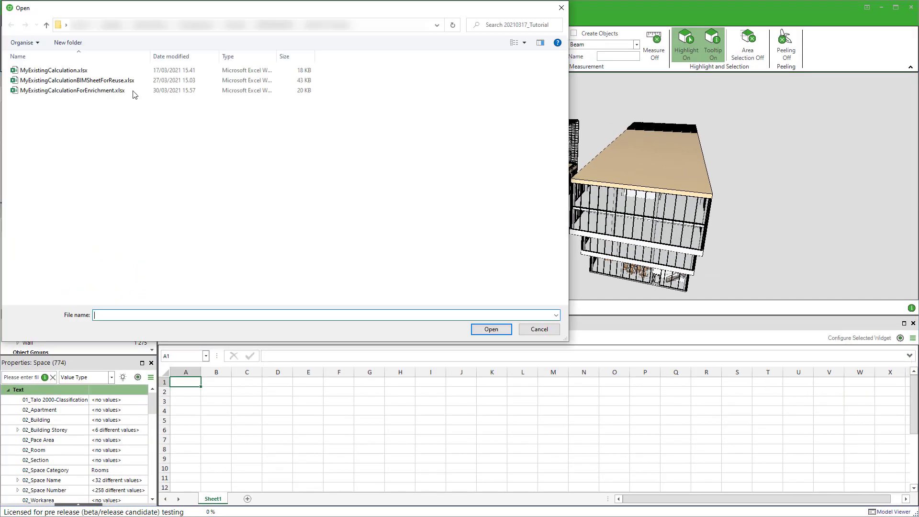
pyautogui.click(130, 81)
pyautogui.click(491, 329)
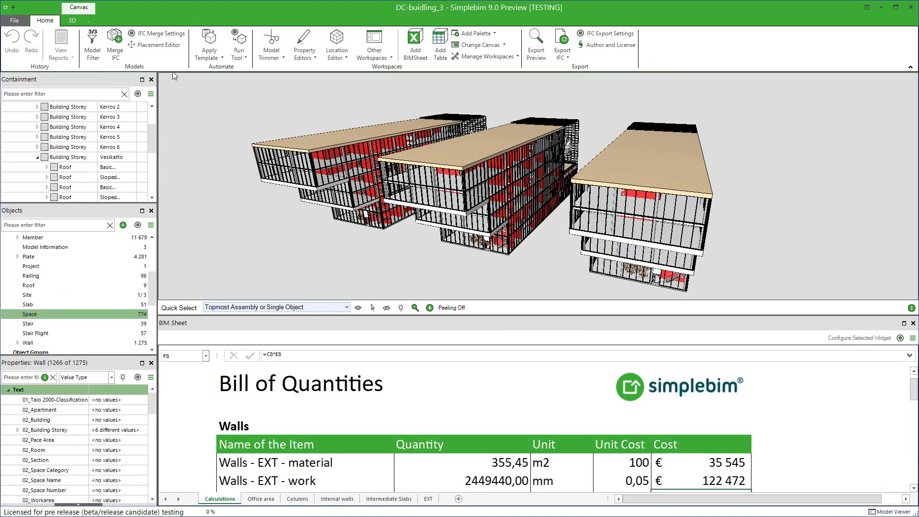
# Isolate the walls behind the 122 472 cost, the INT material cost and the INT work cost.
pyautogui.click(72, 21)
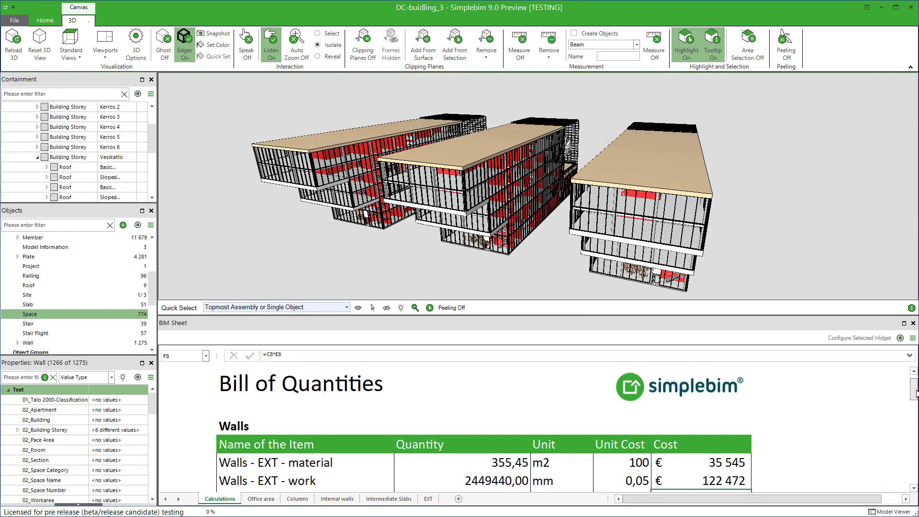
pyautogui.moveTo(915, 394); pyautogui.dragTo(916, 413)
pyautogui.click(722, 389)
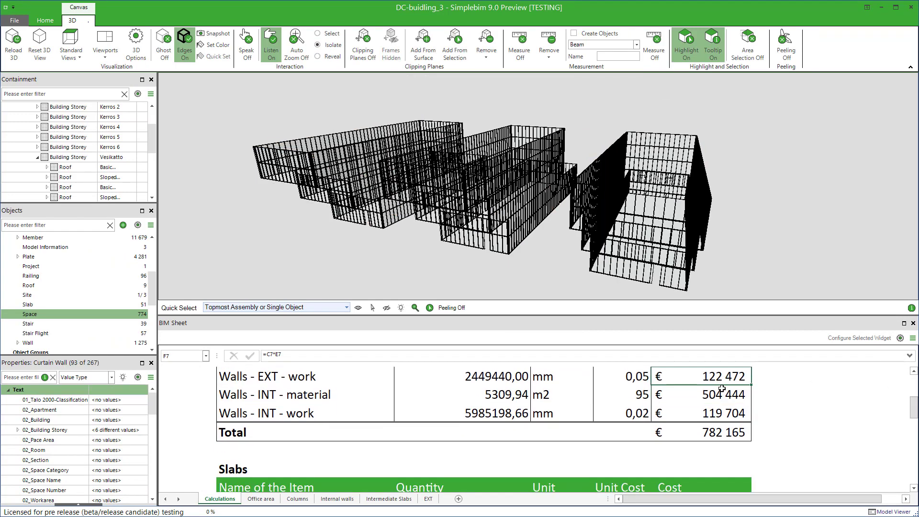
pyautogui.click(722, 397)
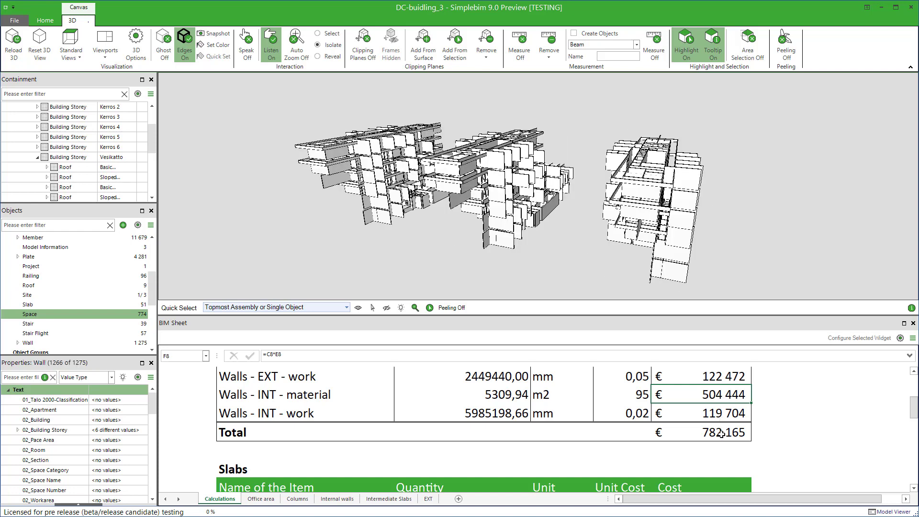
pyautogui.click(732, 415)
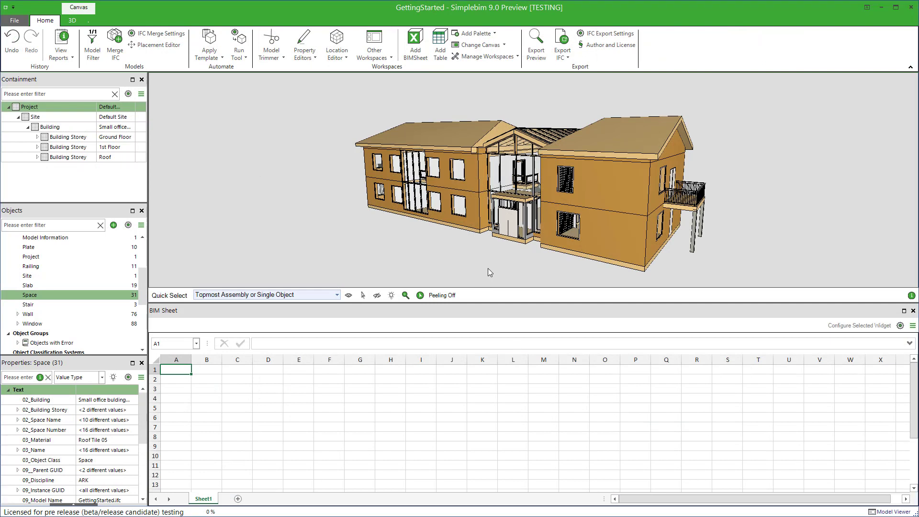
# Load MyExistingCalculationBIMSheetForReuse.xlsx into the BIM Sheet for the GettingStarted model.
pyautogui.click(914, 325)
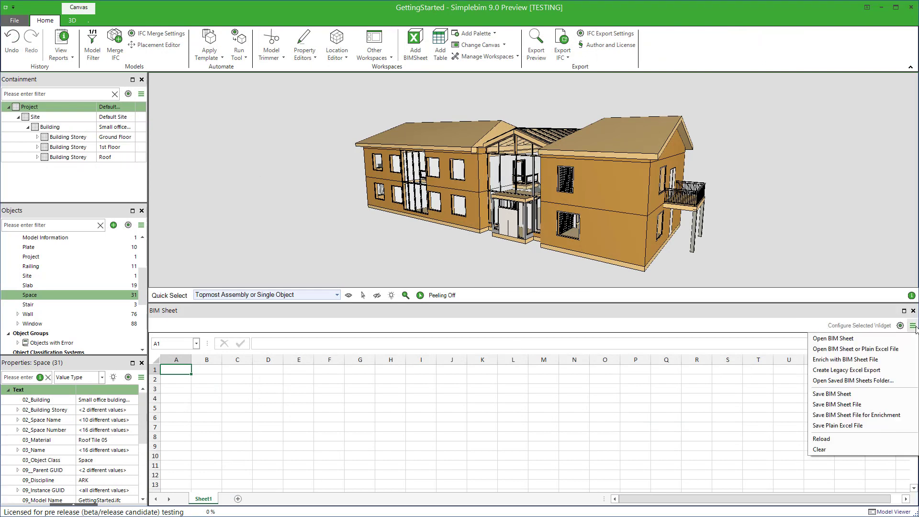
pyautogui.click(880, 352)
pyautogui.click(127, 99)
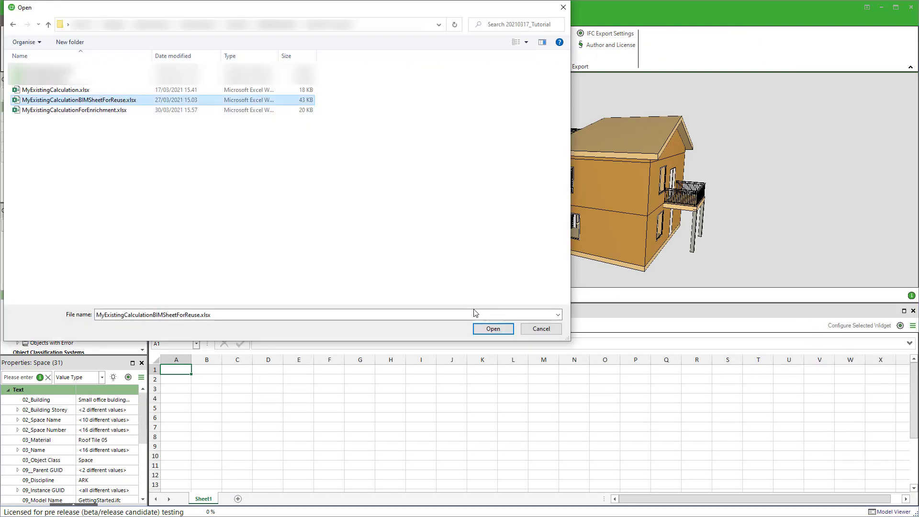
pyautogui.click(494, 329)
# Show the walls behind the 3 946 and 42 485 costs and the 50 475 walls total.
pyautogui.scroll(-2, 543, 396)
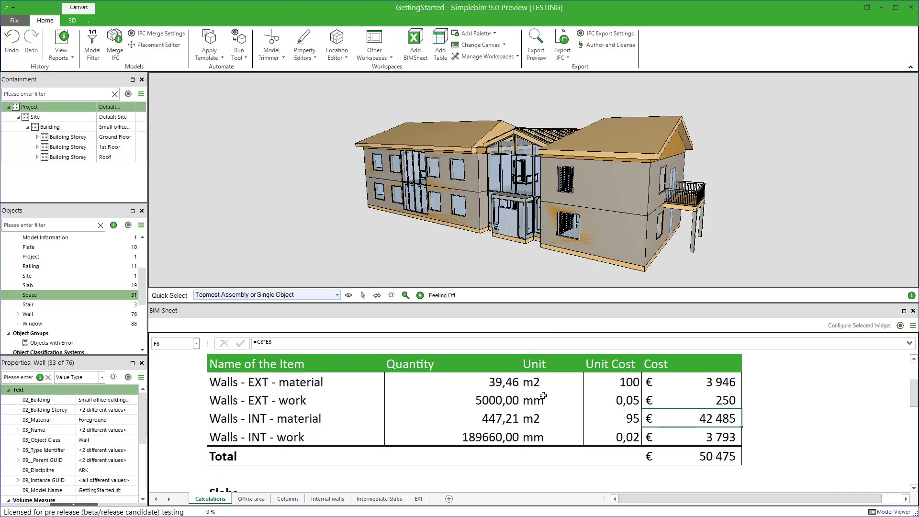
pyautogui.click(710, 385)
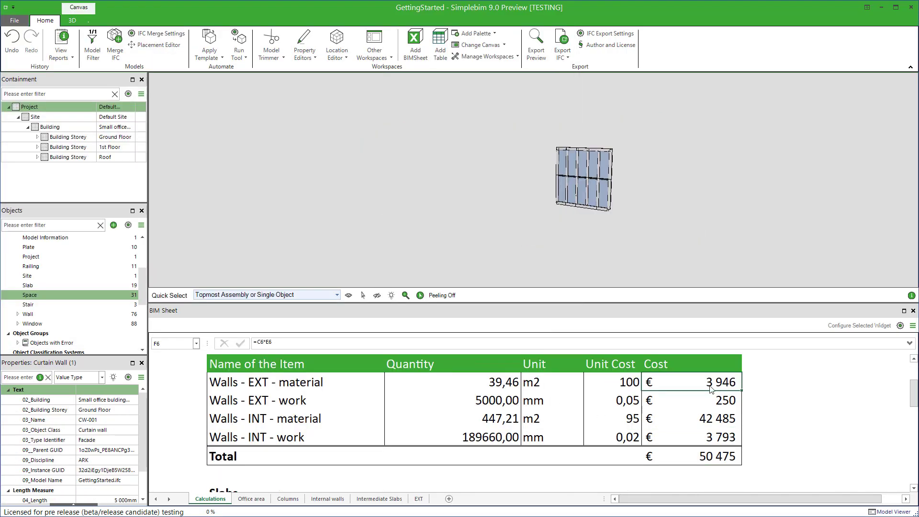
pyautogui.click(711, 425)
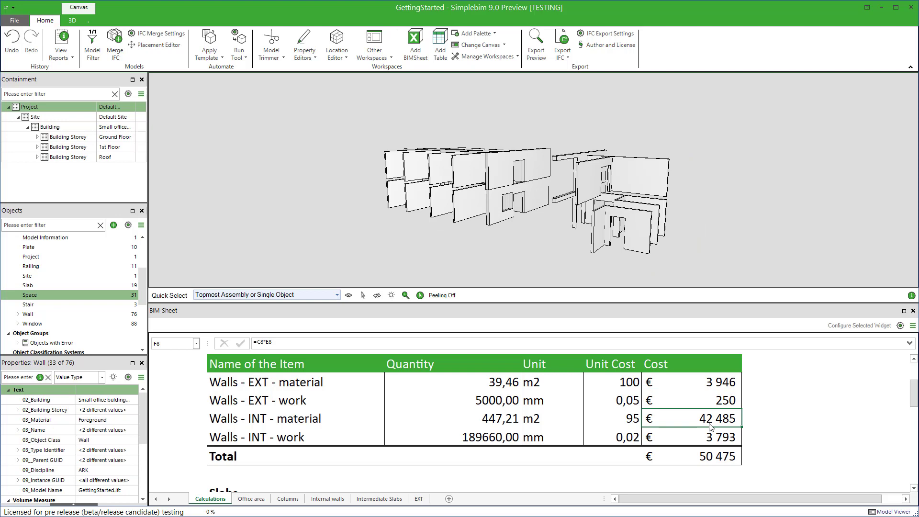
pyautogui.click(711, 458)
# Show the slabs behind the 183 635 and 226 483 costs, then the Columns and Rooms totals.
pyautogui.scroll(-2, 711, 458)
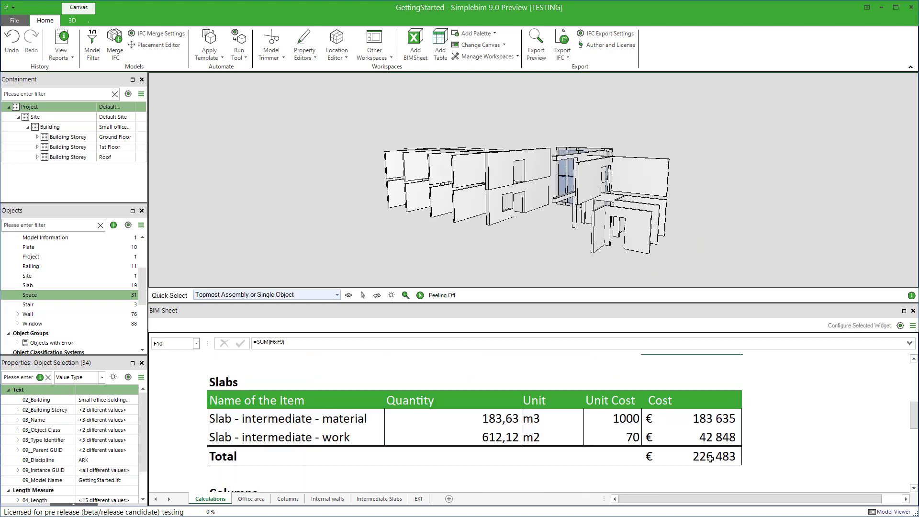
pyautogui.click(711, 425)
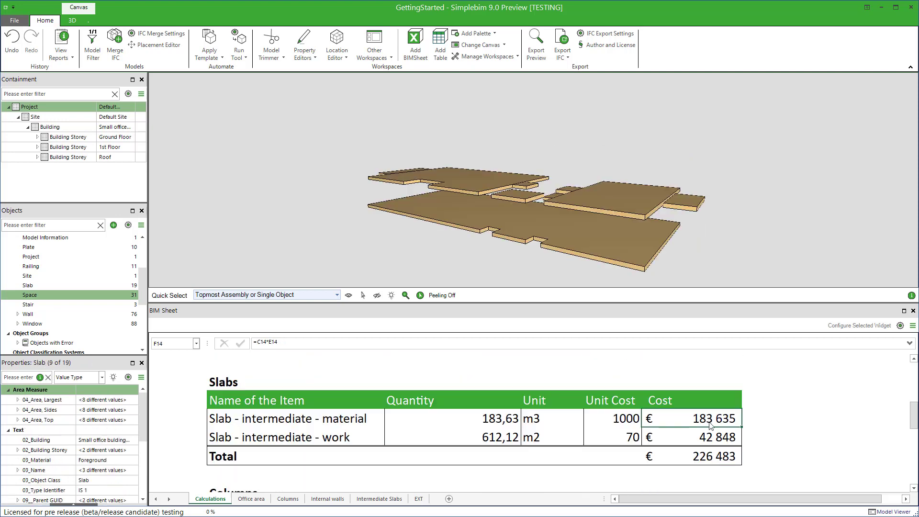
pyautogui.click(710, 460)
pyautogui.moveTo(915, 416); pyautogui.dragTo(915, 472)
pyautogui.click(717, 421)
pyautogui.click(717, 457)
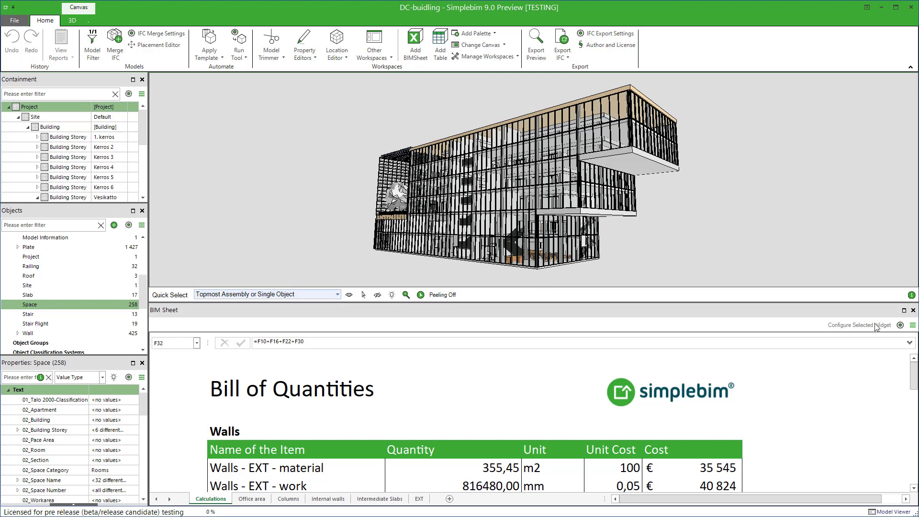
# Export the Bill of Quantities over MyExistingCalculationBIMSheetForReuse.xlsx, confirming the replacement.
pyautogui.click(913, 325)
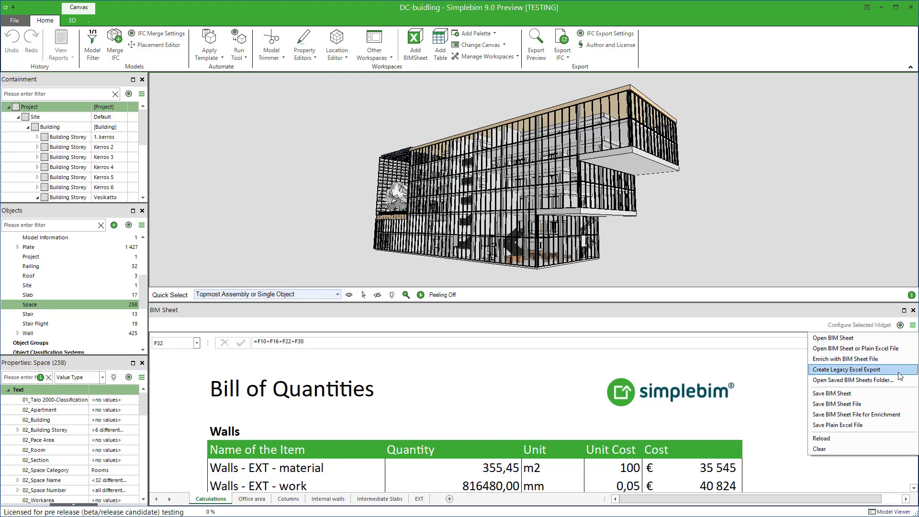
pyautogui.click(880, 407)
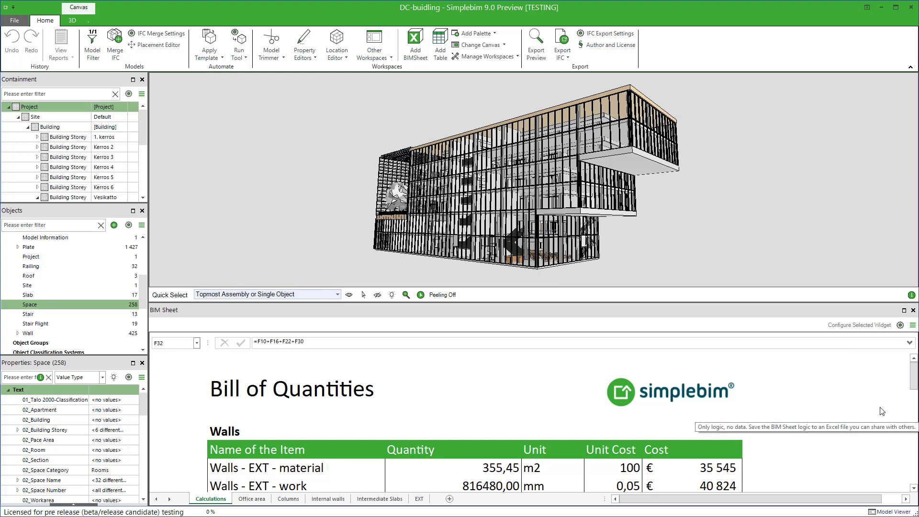
pyautogui.click(122, 83)
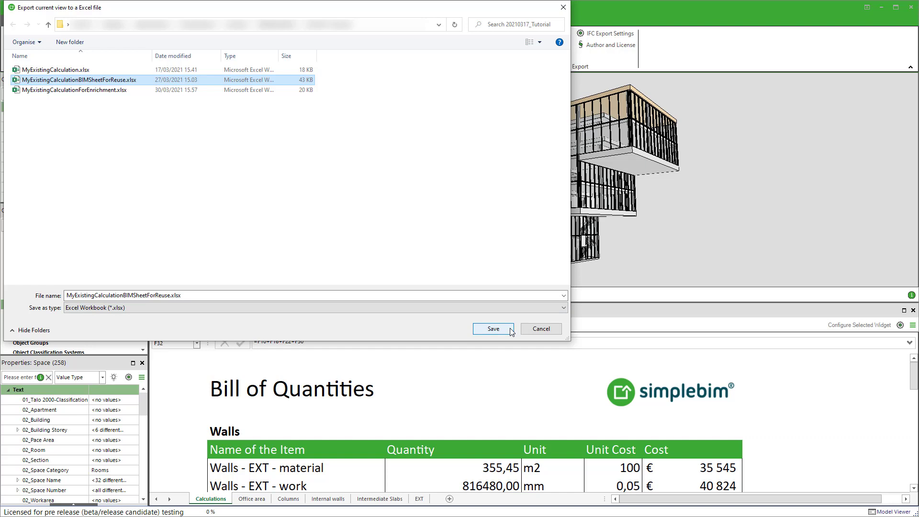
pyautogui.click(494, 329)
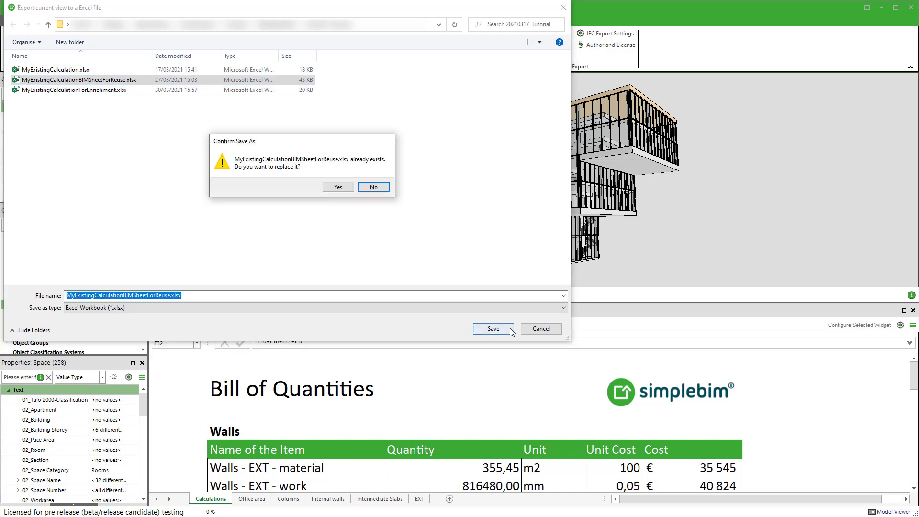
pyautogui.click(338, 187)
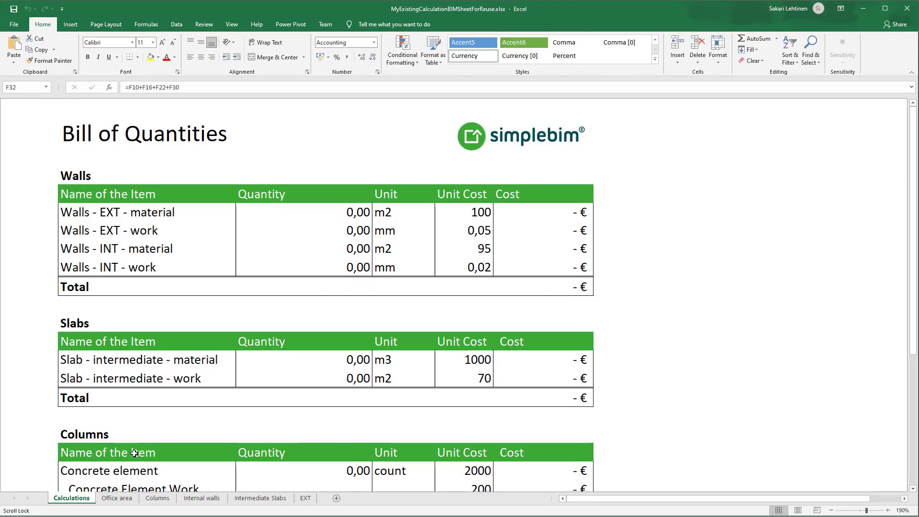
# Browse the Office area, Columns, Intermediate Slabs and EXT sheets, inspecting B2's Curtain Wall IF formula.
pyautogui.click(123, 500)
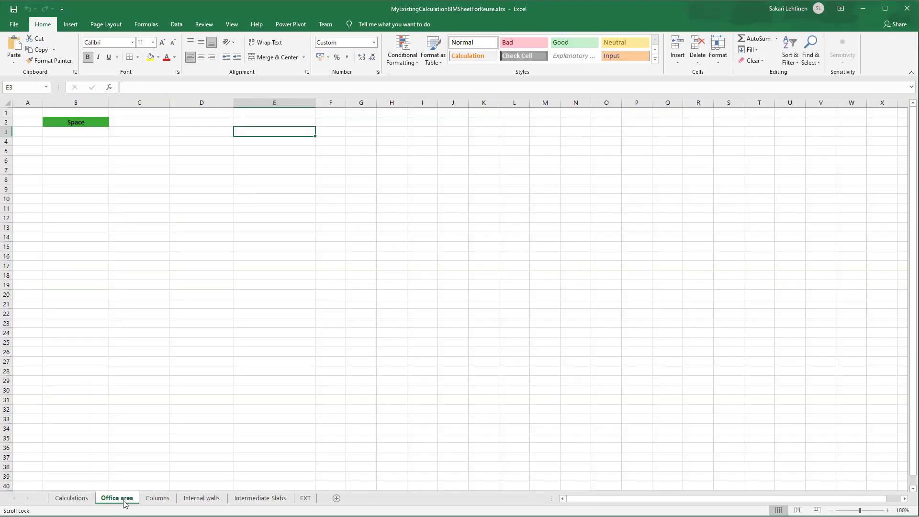
pyautogui.click(158, 498)
pyautogui.click(261, 499)
pyautogui.click(307, 498)
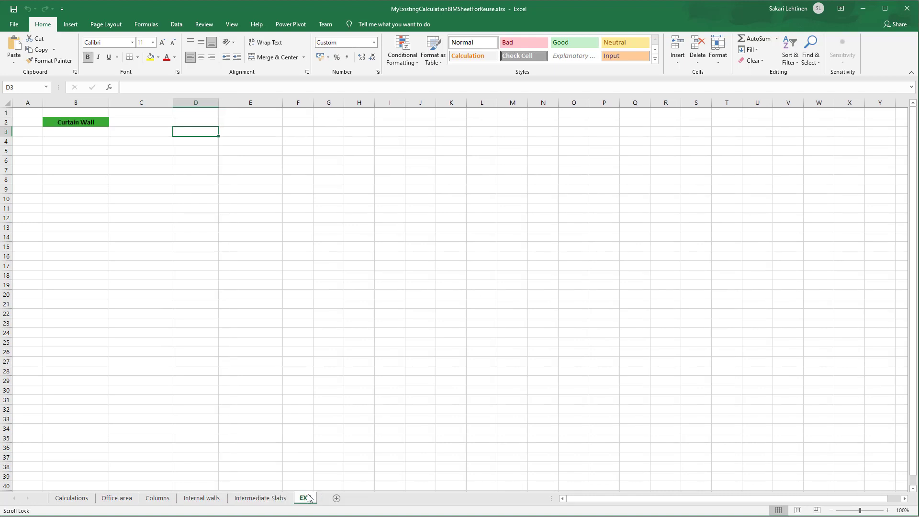
pyautogui.click(87, 122)
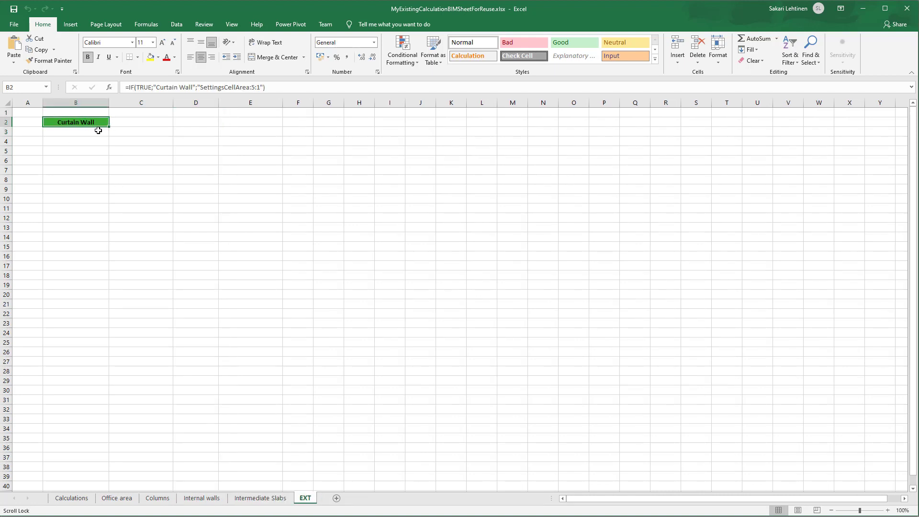
pyautogui.click(97, 133)
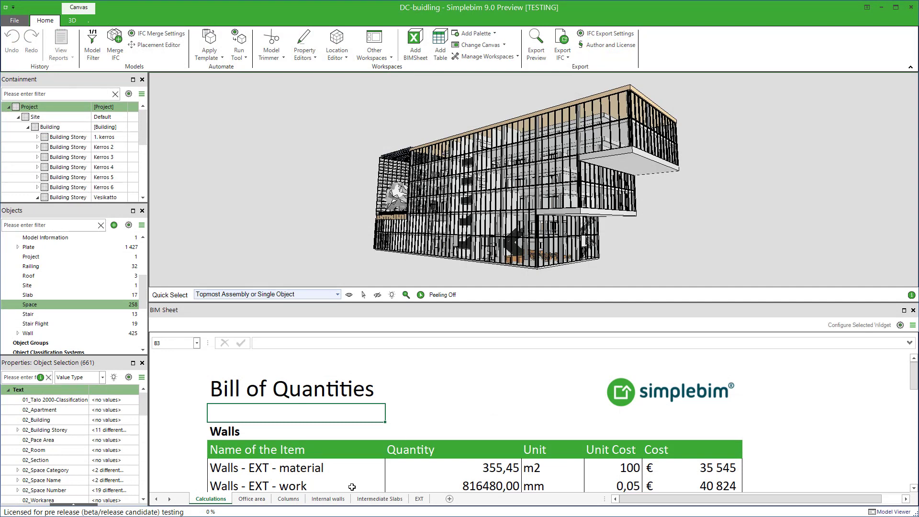
# View the Internal walls sheet, then trace the EXT material (=EXT!E3) and EXT work quantity formulas.
pyautogui.click(337, 499)
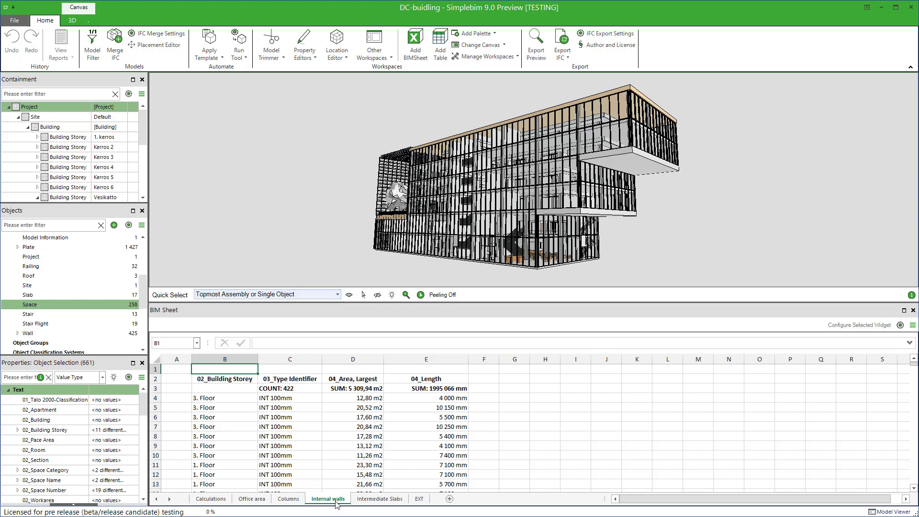
pyautogui.click(210, 499)
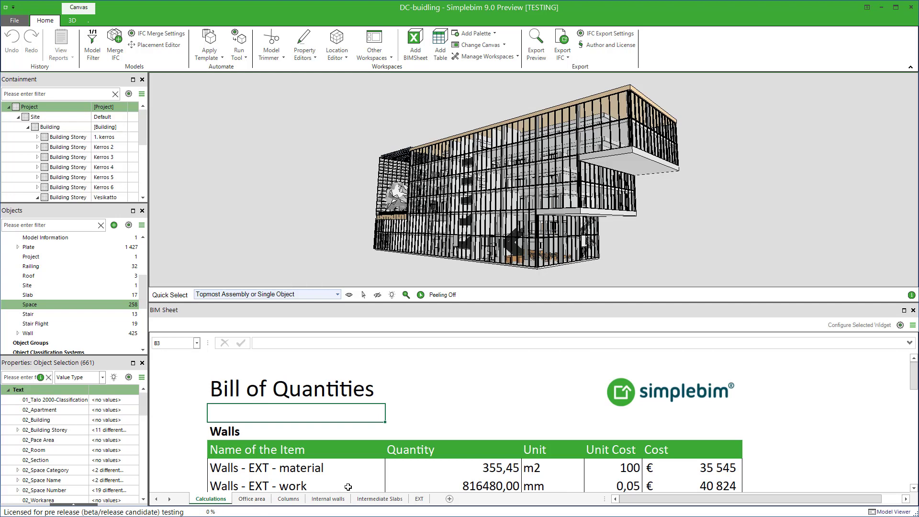
pyautogui.scroll(-1, 390, 473)
pyautogui.click(478, 400)
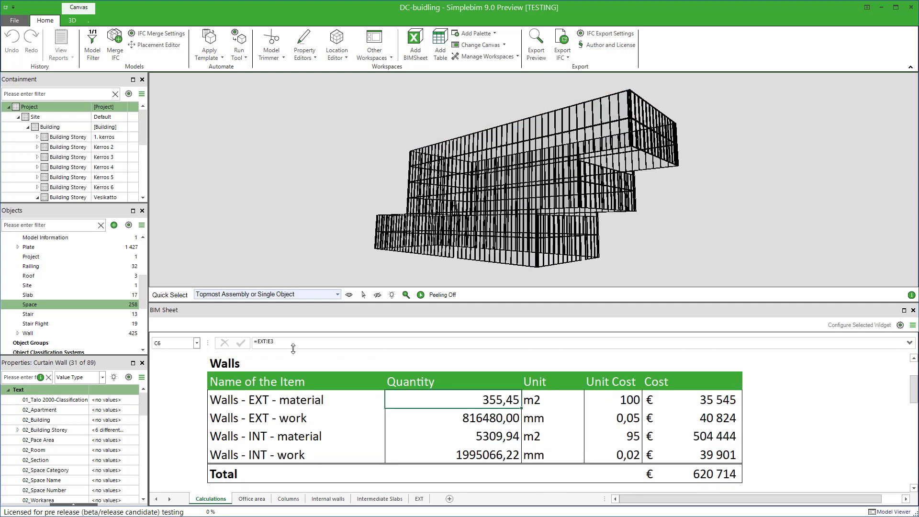
pyautogui.moveTo(278, 341); pyautogui.dragTo(253, 341)
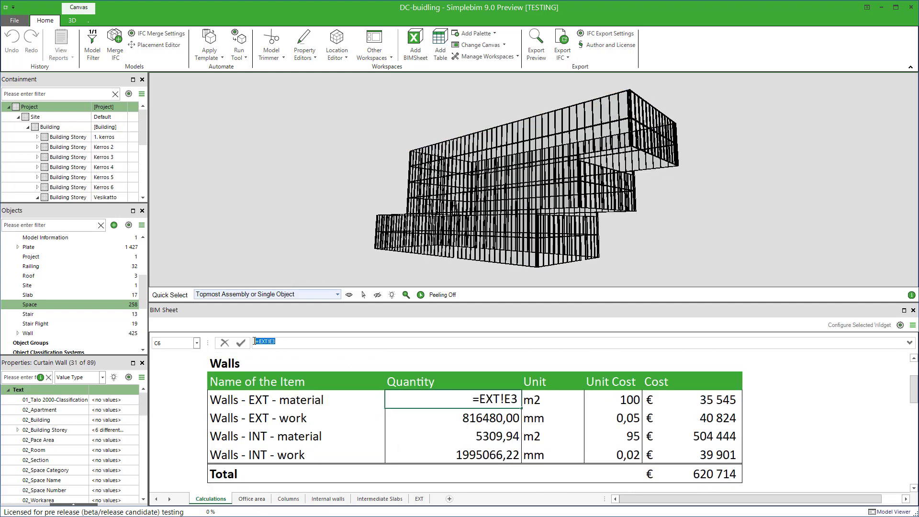
pyautogui.click(301, 341)
pyautogui.click(460, 418)
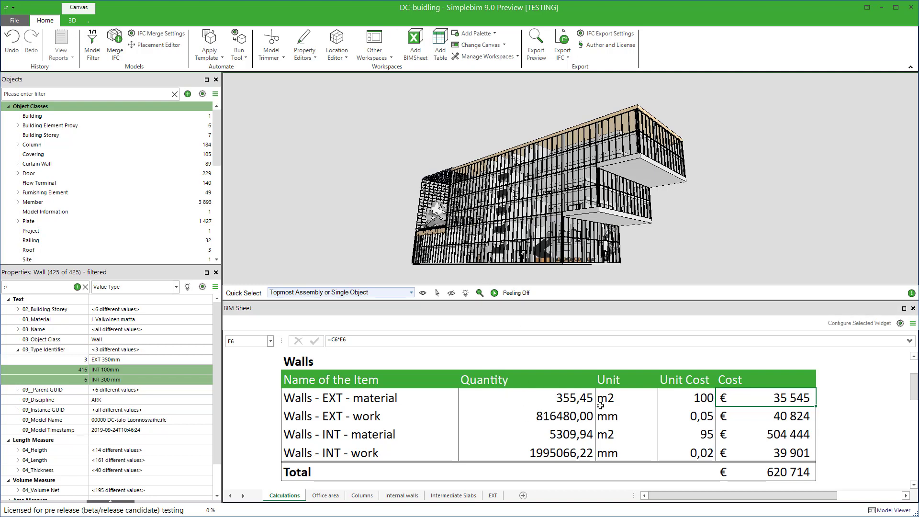
# Isolate the INT material walls, enlarge the Properties panel, and open the Internal walls sheet configuration.
pyautogui.click(784, 438)
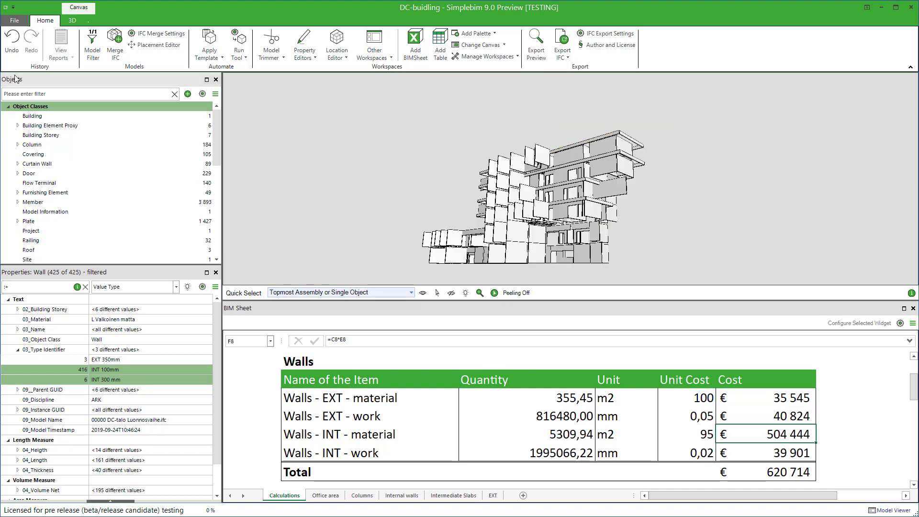
pyautogui.moveTo(216, 151); pyautogui.dragTo(215, 199)
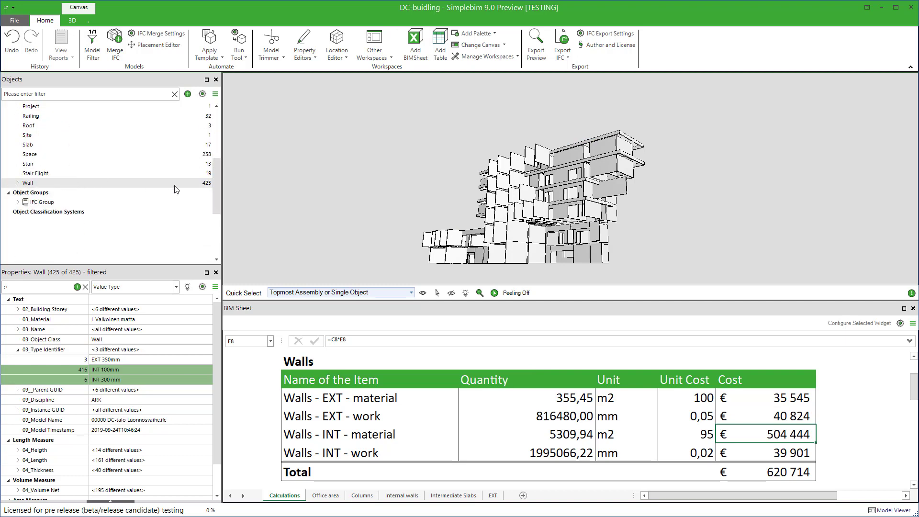
pyautogui.click(207, 273)
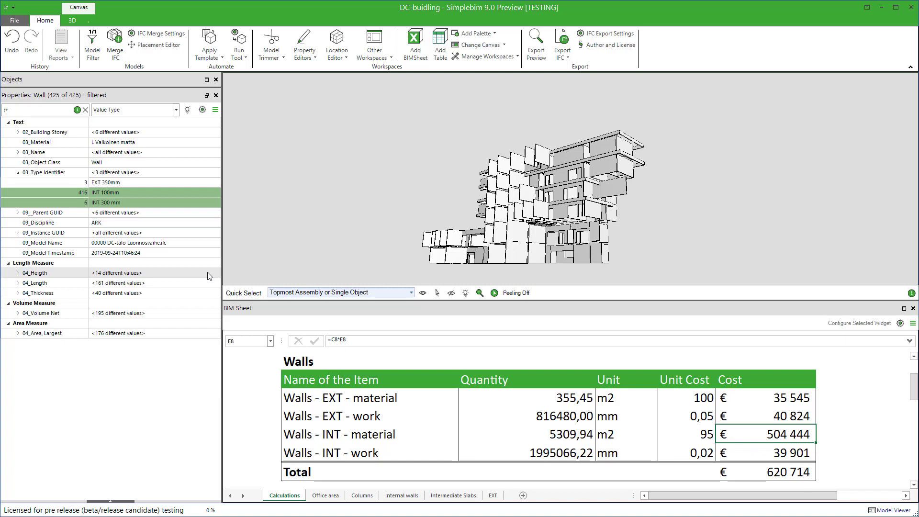
pyautogui.click(401, 496)
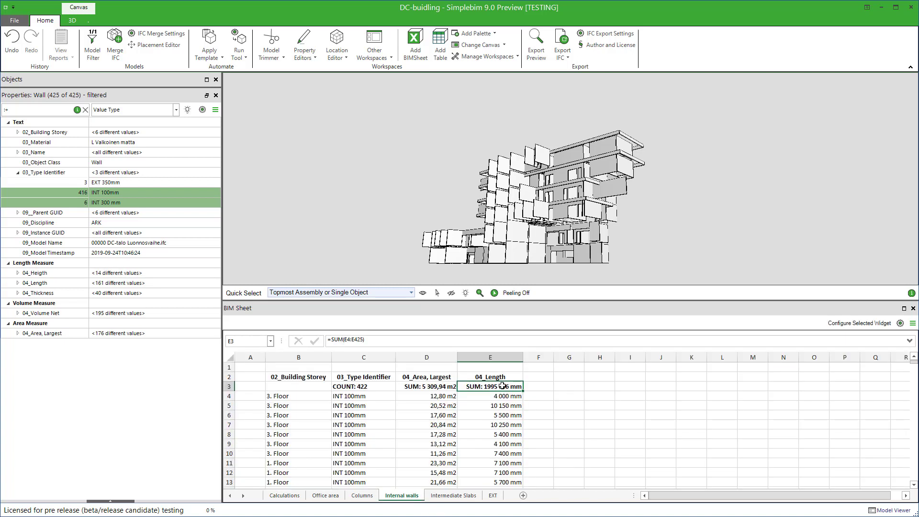
pyautogui.click(851, 324)
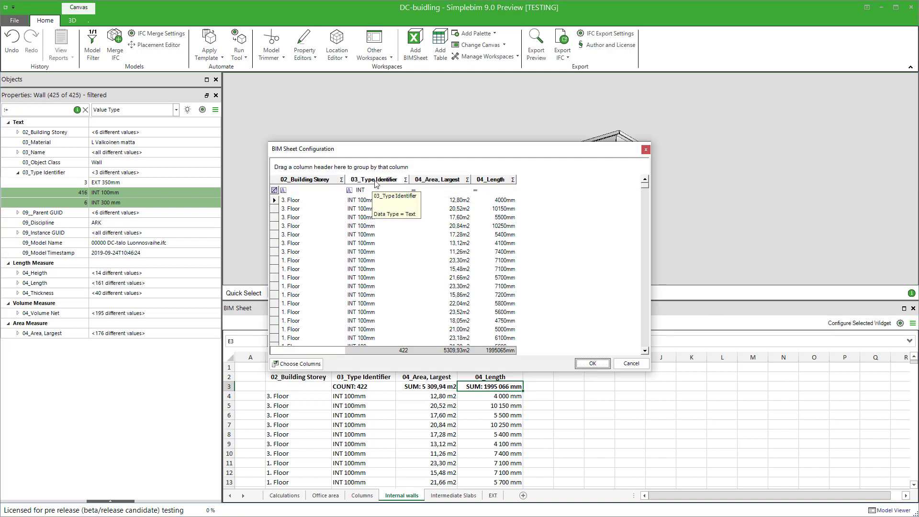
pyautogui.click(368, 191)
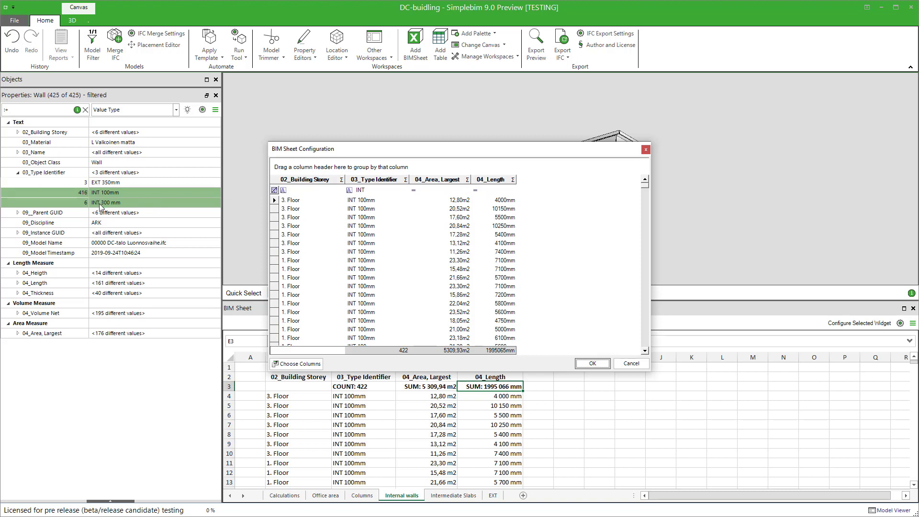
pyautogui.click(630, 365)
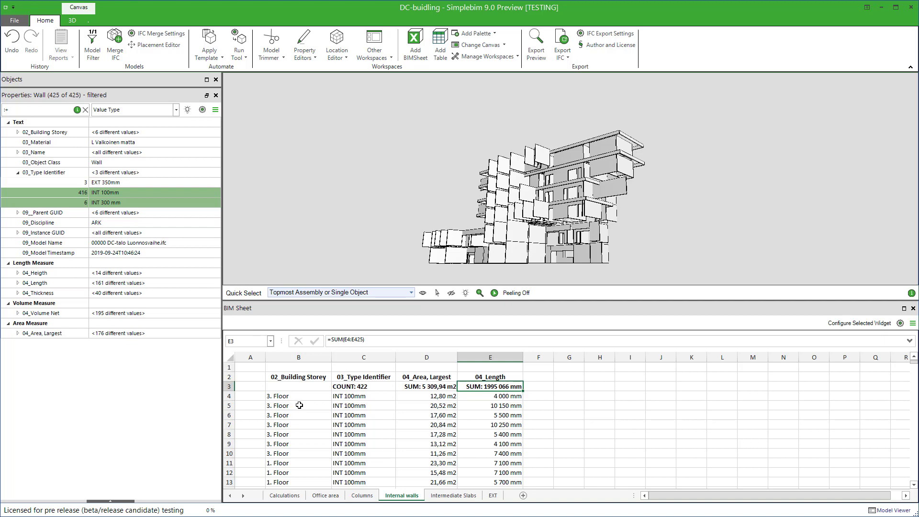
# Show the whole building, run Calculate Basic Quantities, and restore the Objects panel above the properties.
pyautogui.click(423, 293)
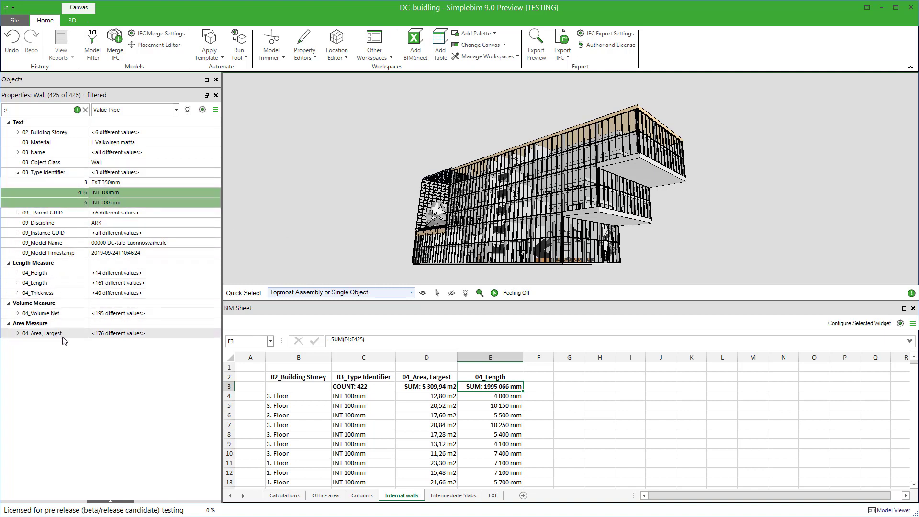
pyautogui.click(239, 50)
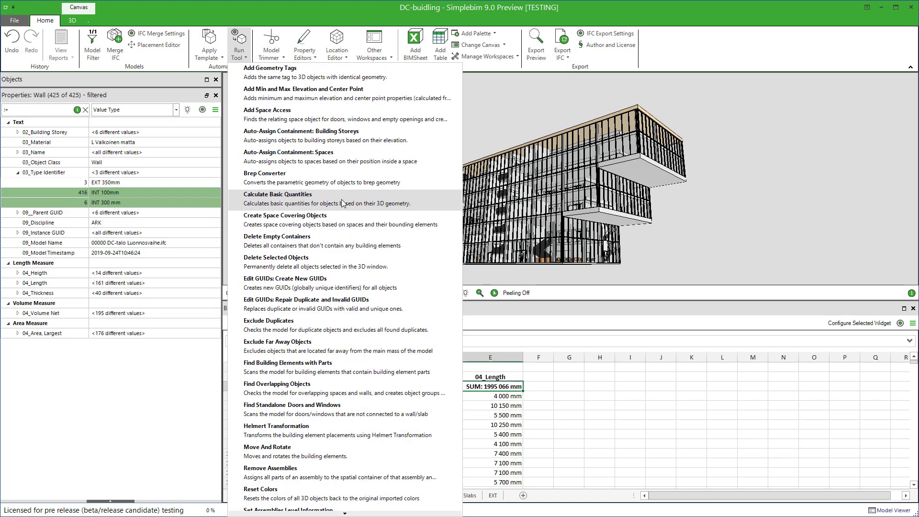
pyautogui.click(342, 203)
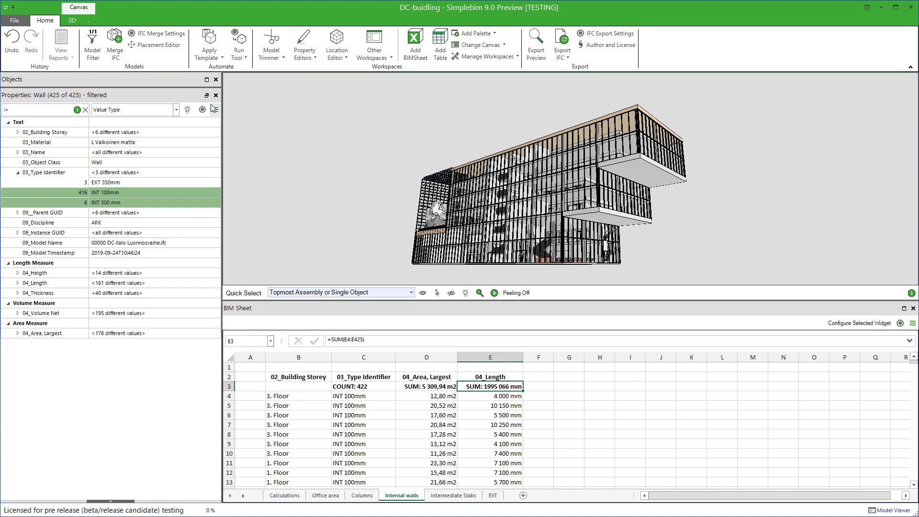
pyautogui.moveTo(110, 88); pyautogui.dragTo(110, 265)
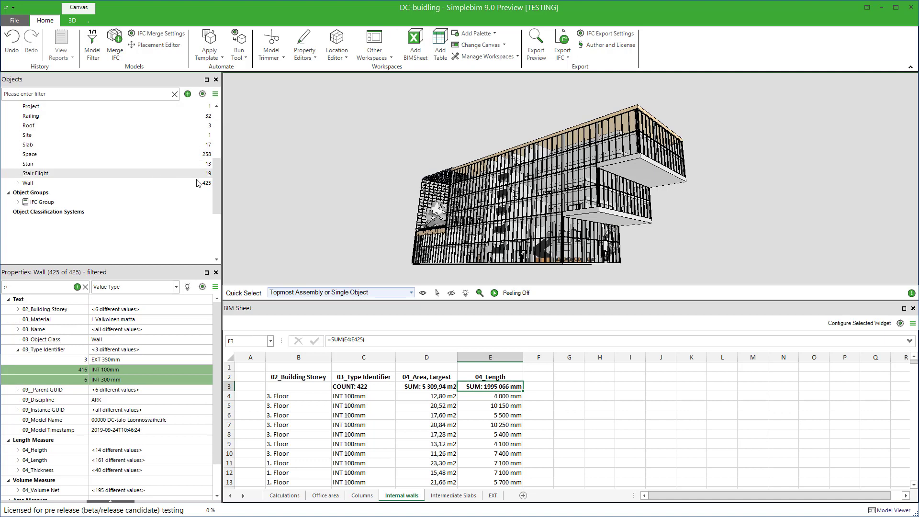
# Isolate the GettingStarted curtain wall behind the EXT material cost in cell F6.
pyautogui.moveTo(220, 191); pyautogui.dragTo(218, 144)
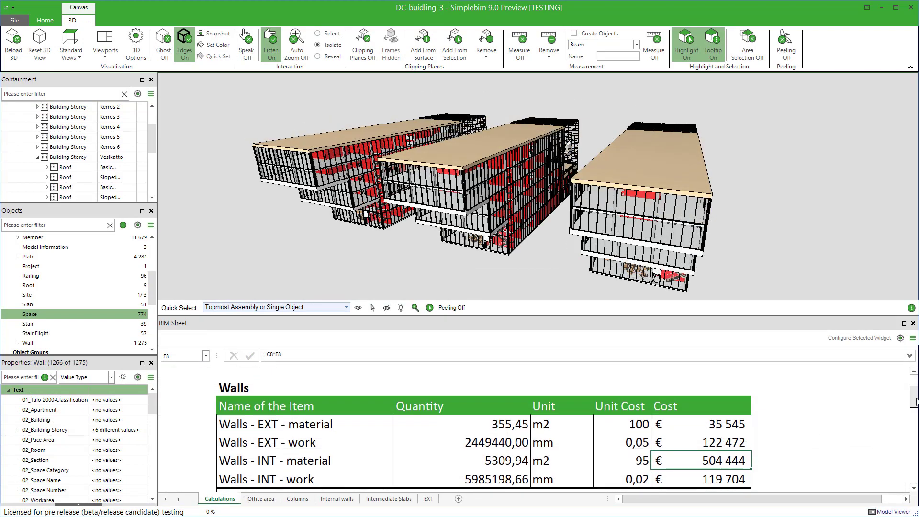
pyautogui.scroll(-3, 568, 429)
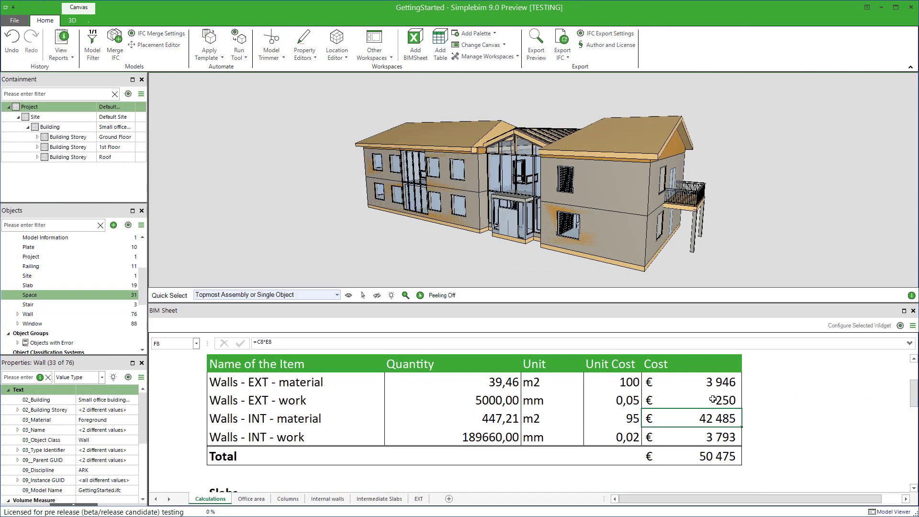
pyautogui.click(712, 383)
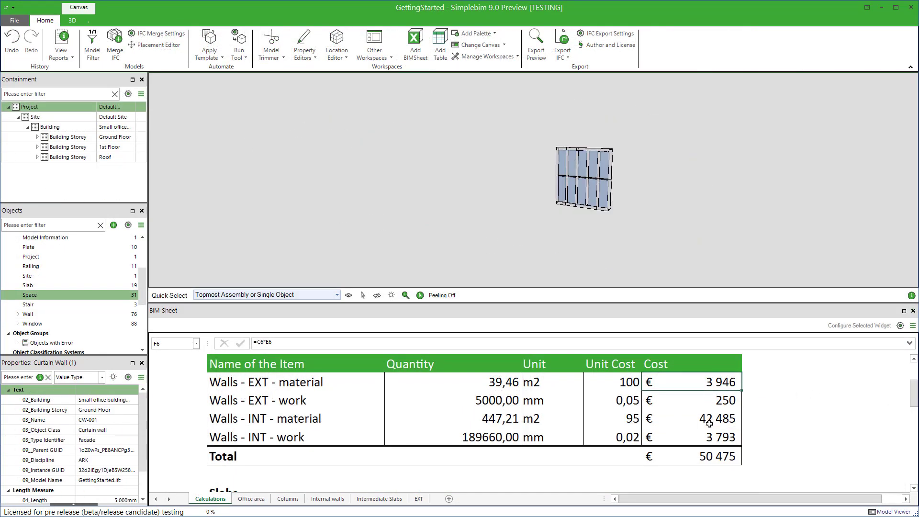